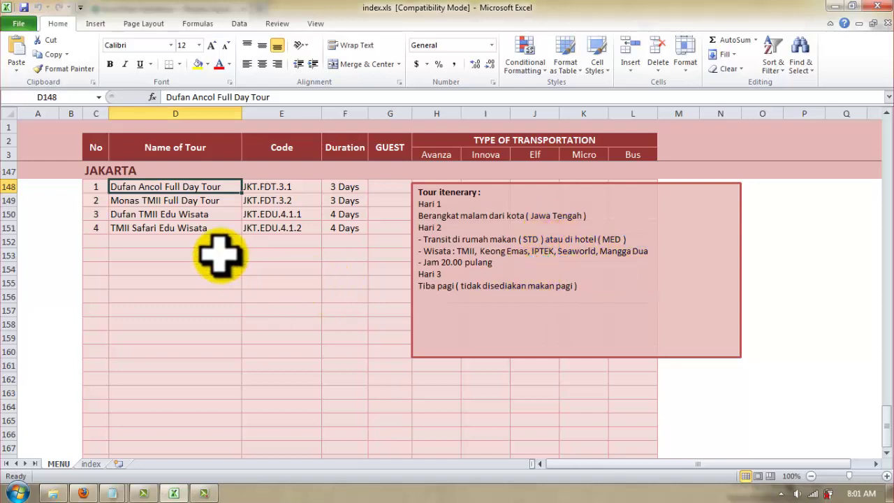
Preview the itinerary pop-ups for the Monas TMII, Dufan TMII, Dufan Ancol and TMII Safari tours
left_click(171, 201)
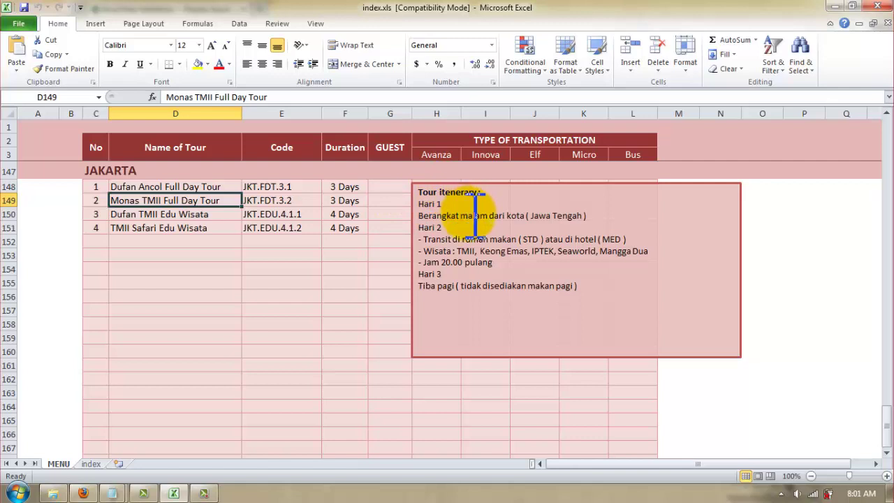
left_click(157, 215)
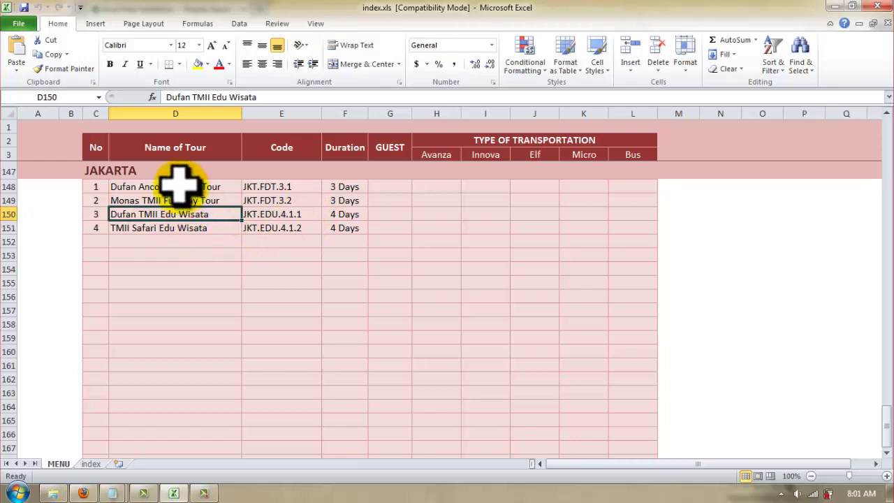
left_click(179, 184)
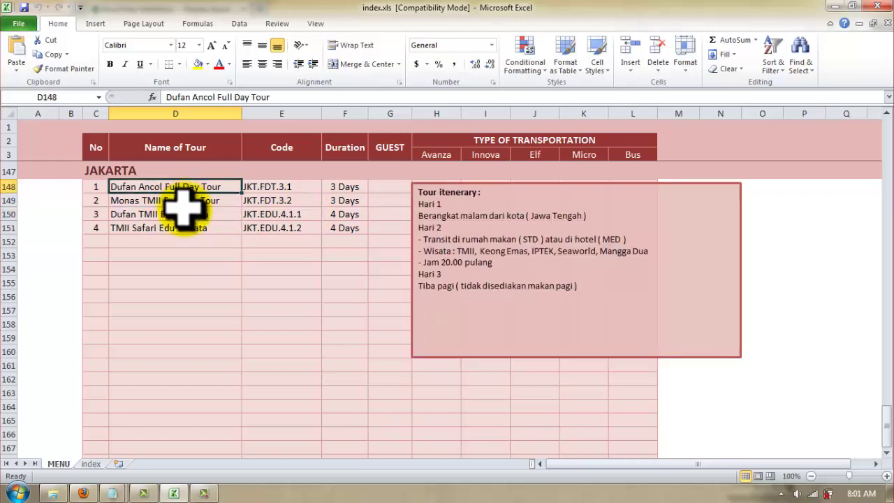
left_click(174, 228)
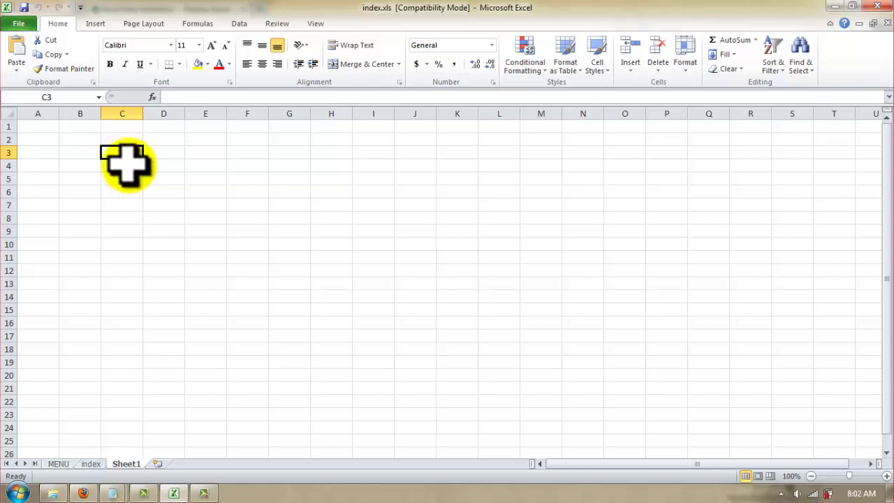
Enter menu 1, menu 2 and menu 3 in cells C3 to C5, then select J3
left_click(123, 167)
left_click(123, 179)
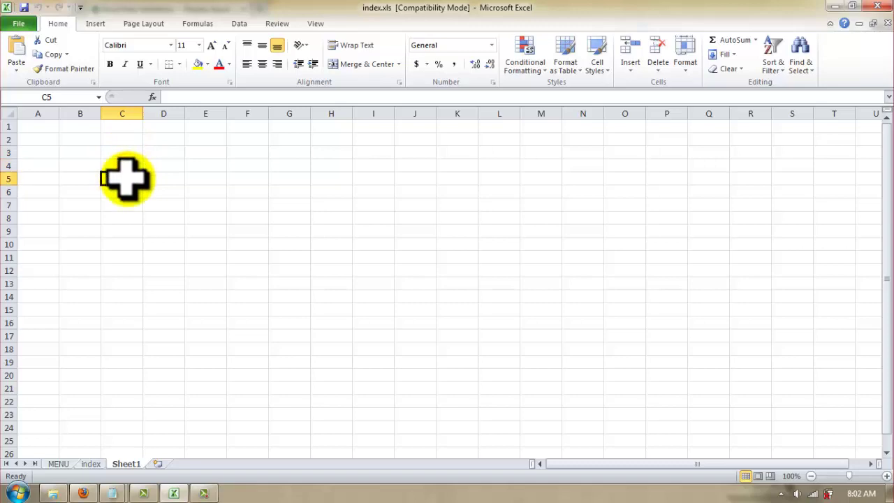
left_click_drag(423, 165, 721, 243)
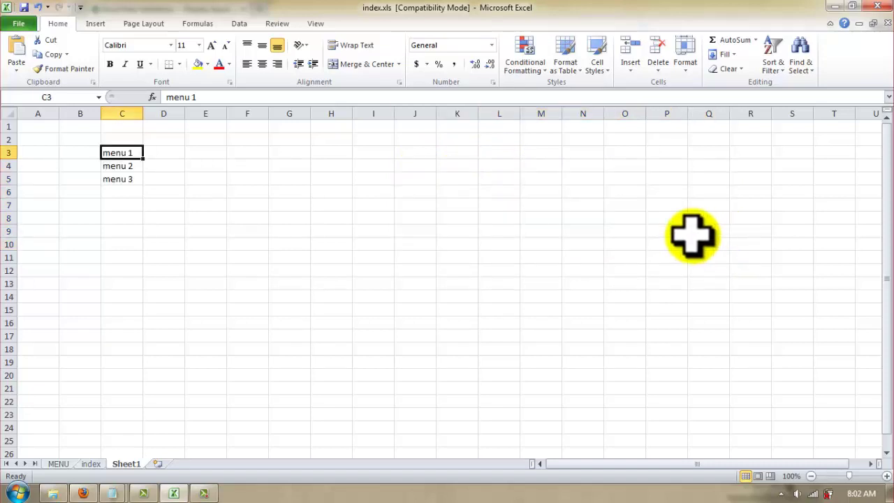
left_click(414, 149)
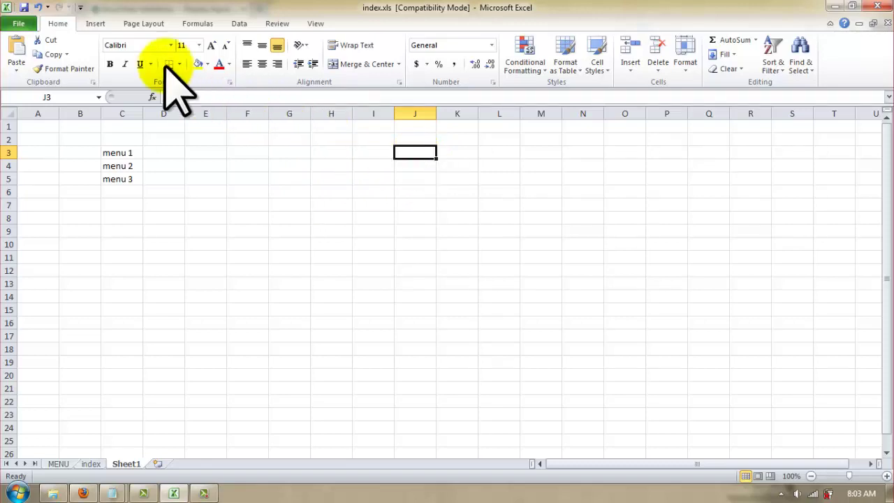
Draw a text box over J3 through P12 and paste the sample note into it
left_click(96, 23)
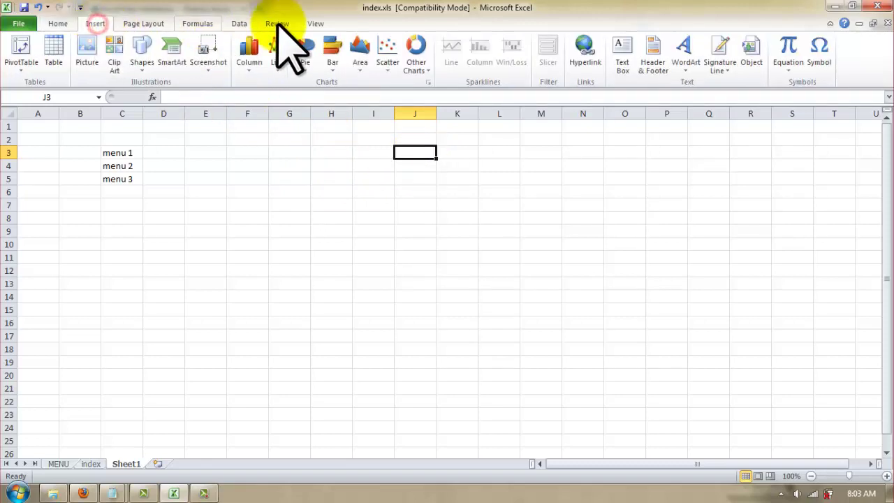
left_click(622, 64)
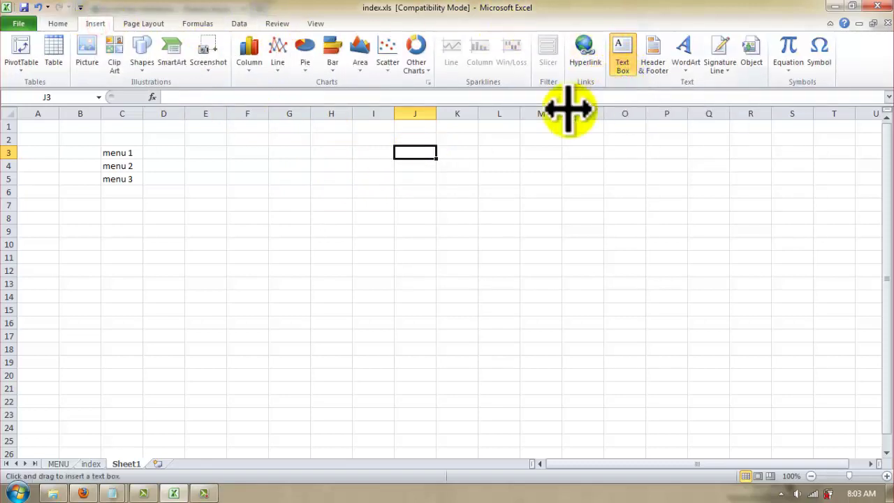
mouse_move(398, 153)
left_mouse_down()
mouse_move(709, 257)
mouse_move(688, 269)
left_mouse_up()
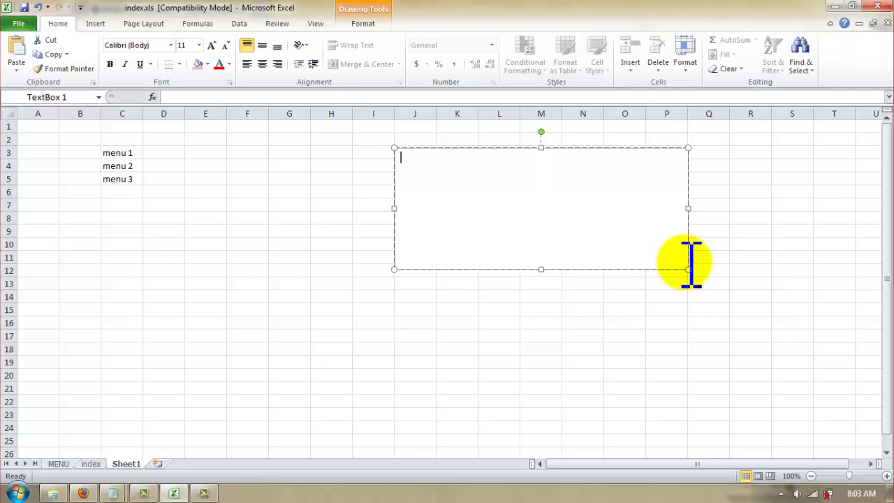
key("ctrl+v")
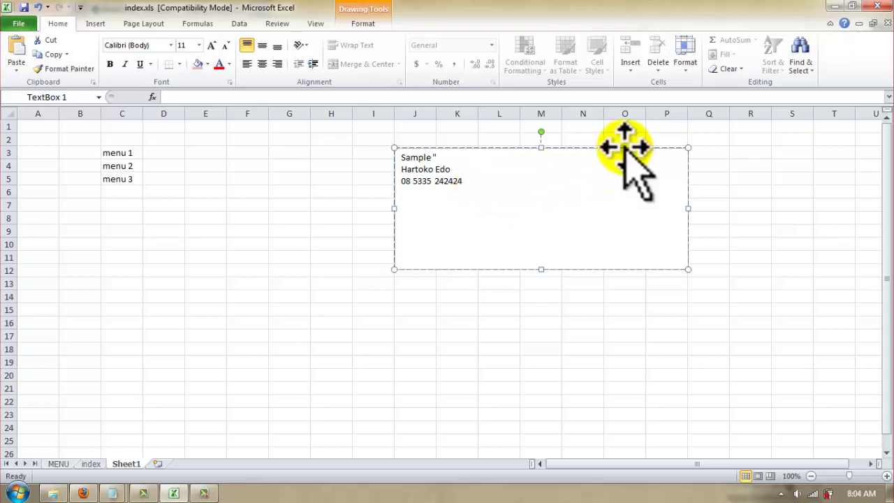
Set the text box to not move or size with cells and to be excluded from printing
right_click(689, 179)
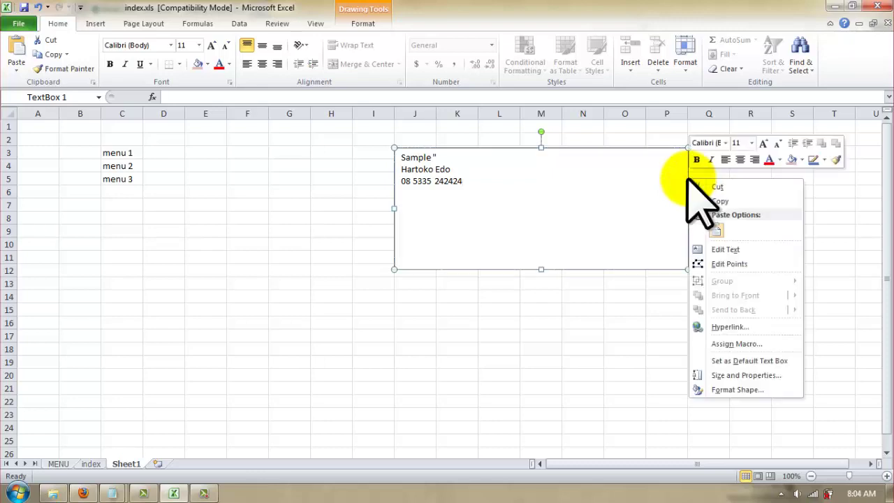
left_click(730, 390)
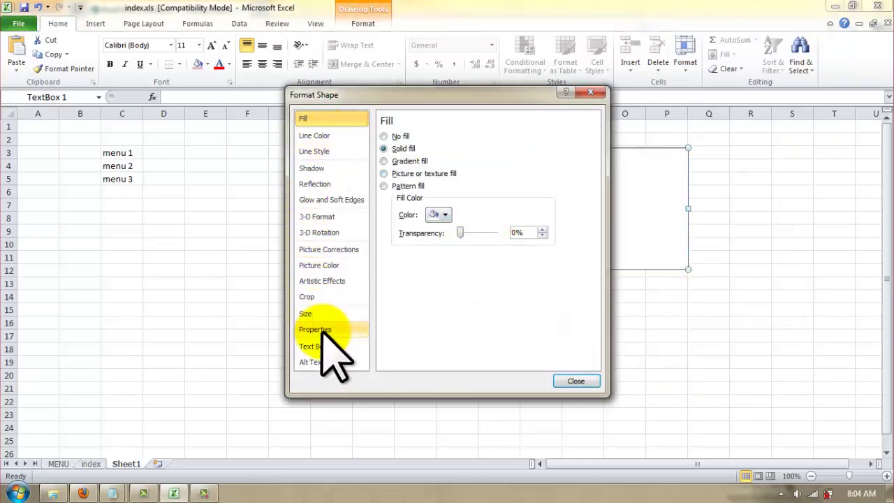
left_click(320, 329)
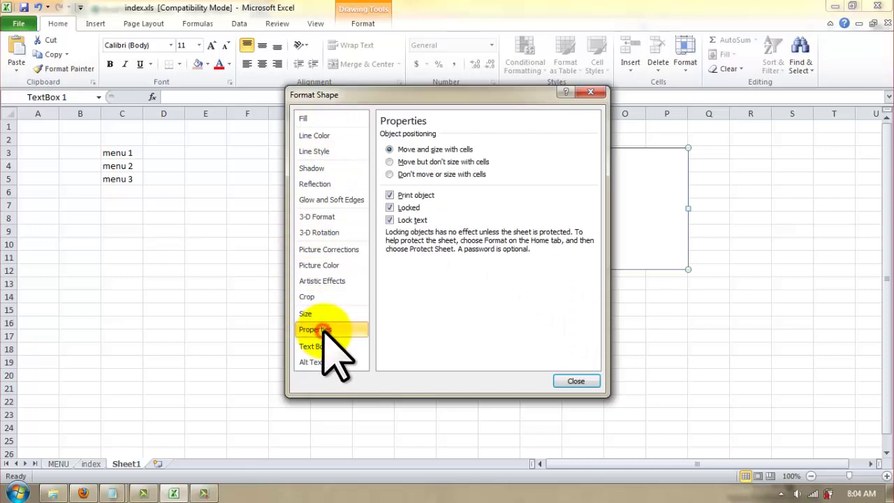
left_click(390, 174)
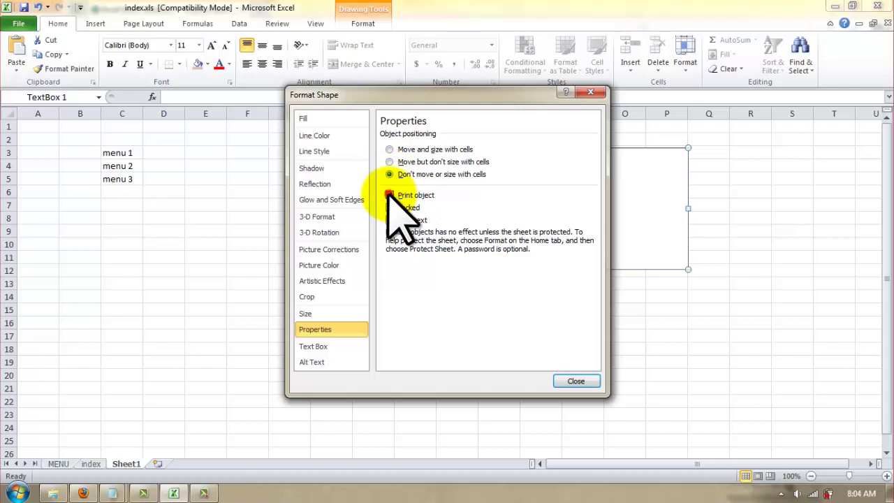
left_click(389, 194)
left_click(576, 381)
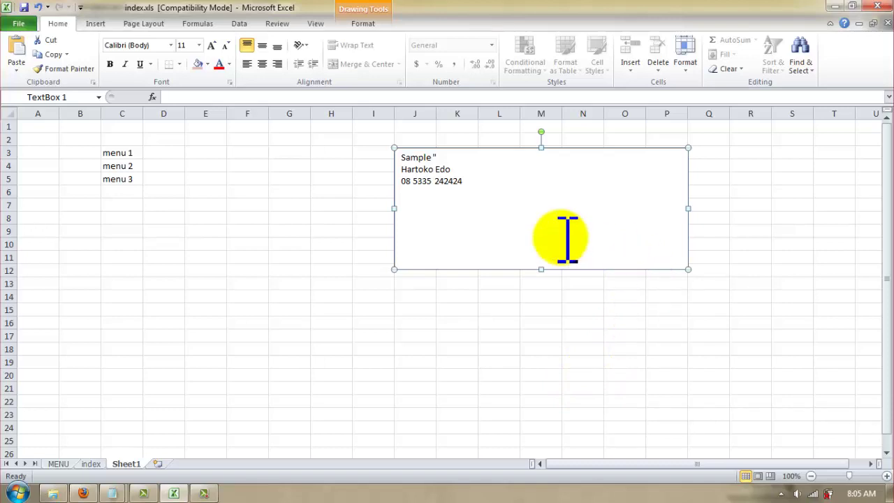
Name the text box txtInputMsg in the Name Box and switch to the CODE VBA.txt notes in Notepad
left_click(78, 98)
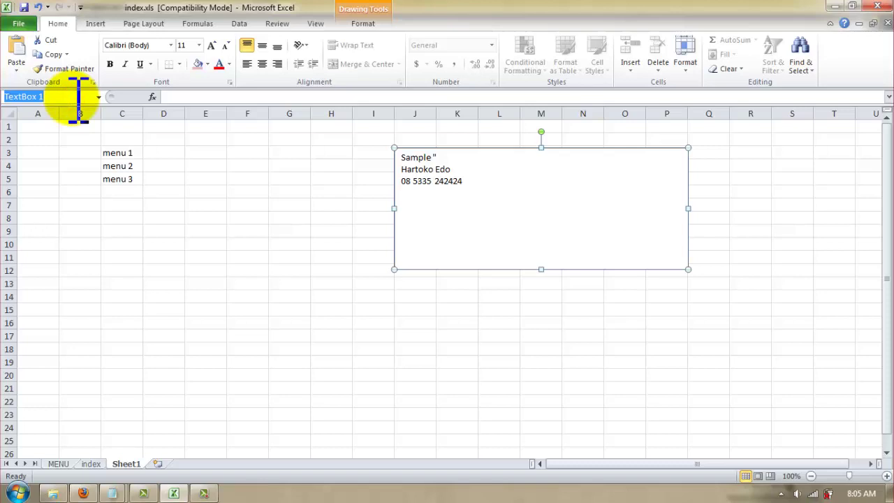
type("txtInputMsg")
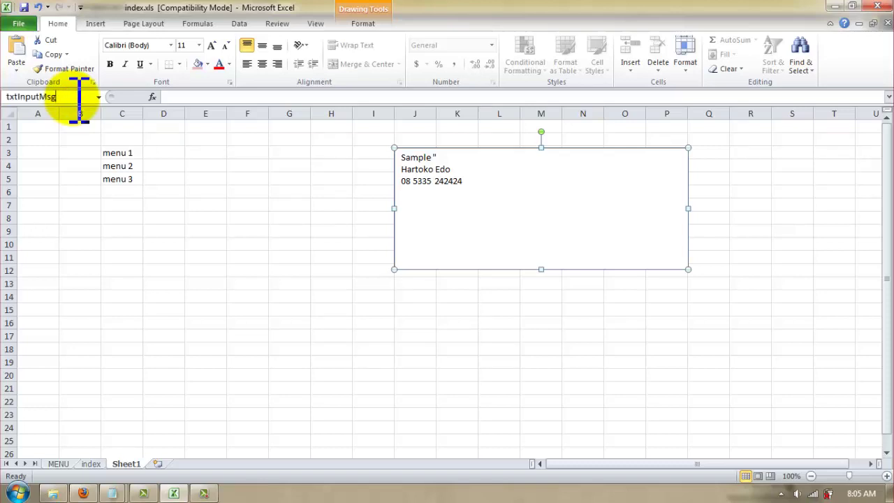
key("Return")
key("Return")
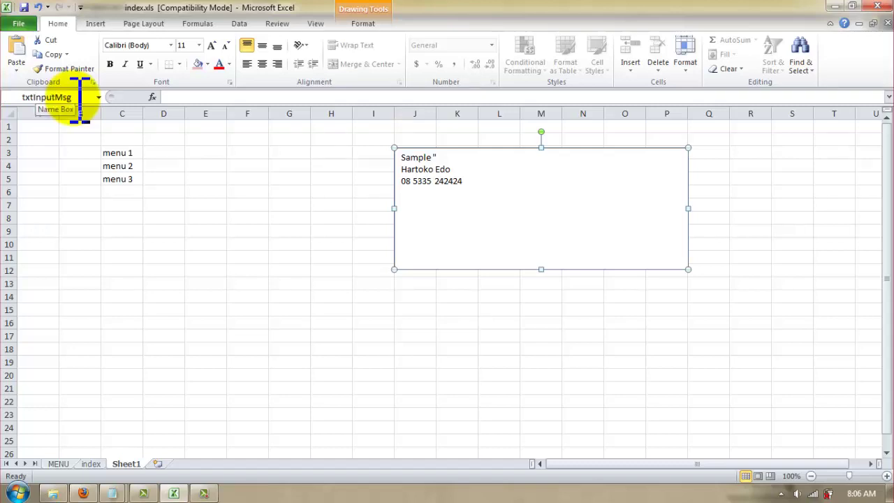
key("alt+Tab")
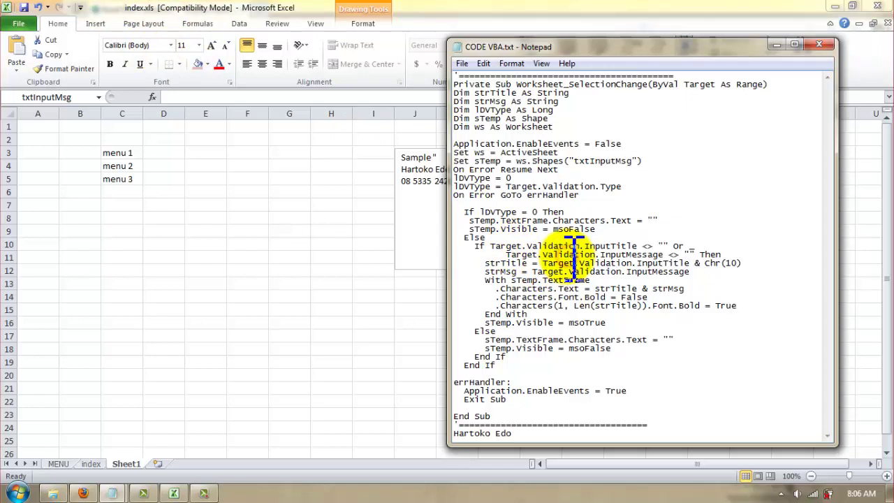
Select all the VBA code in Notepad, then return to Excel with the txtInputMsg text box selected
key("ctrl+a")
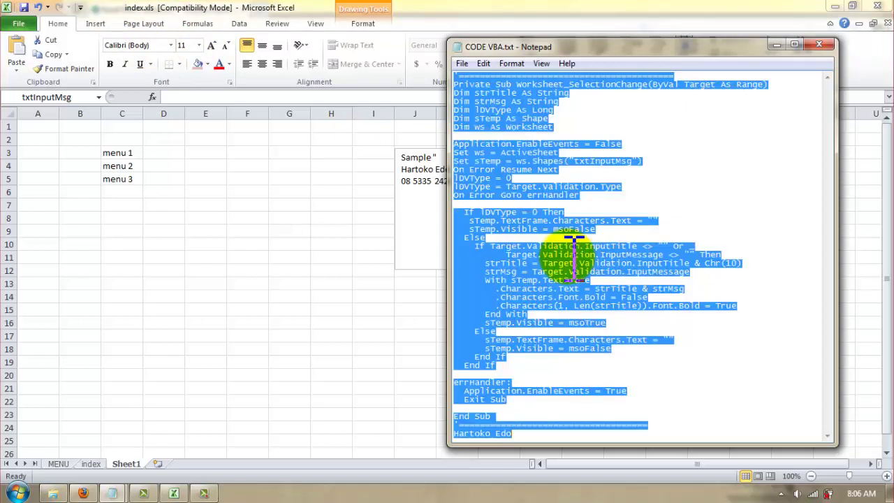
left_click(307, 323)
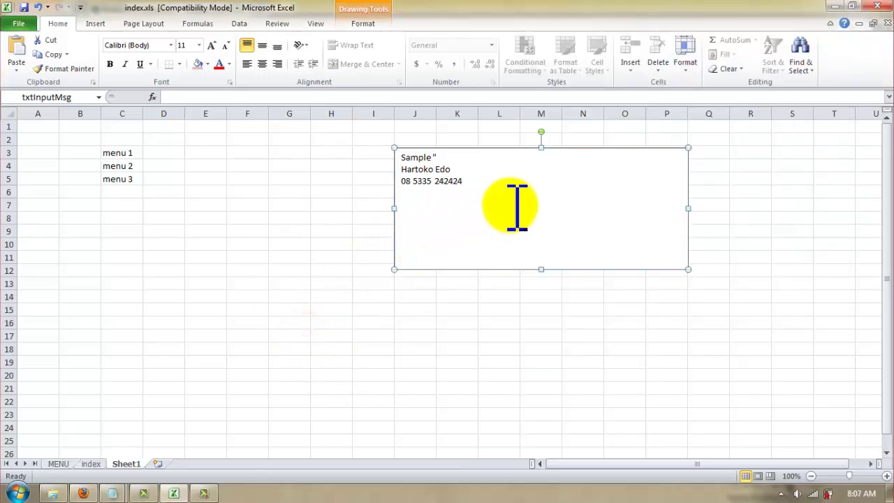
left_click(509, 147)
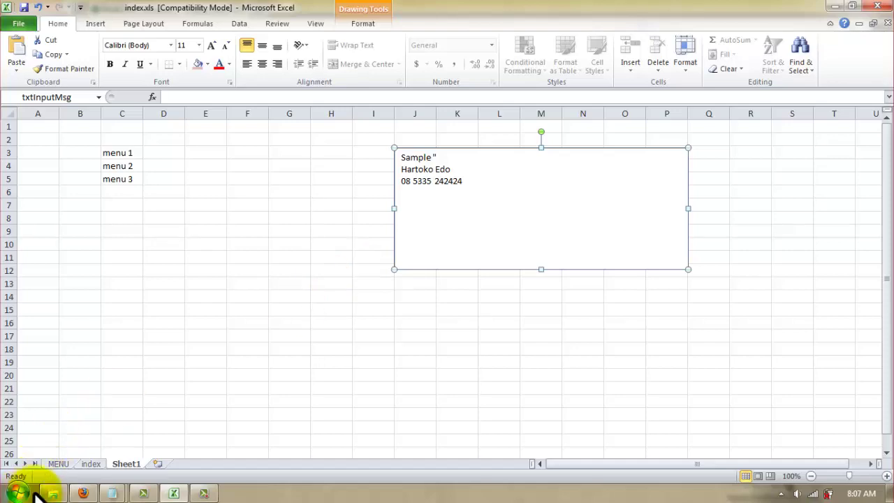
Paste the SelectionChange macro into Sheet1's code module and return to Excel
right_click(135, 461)
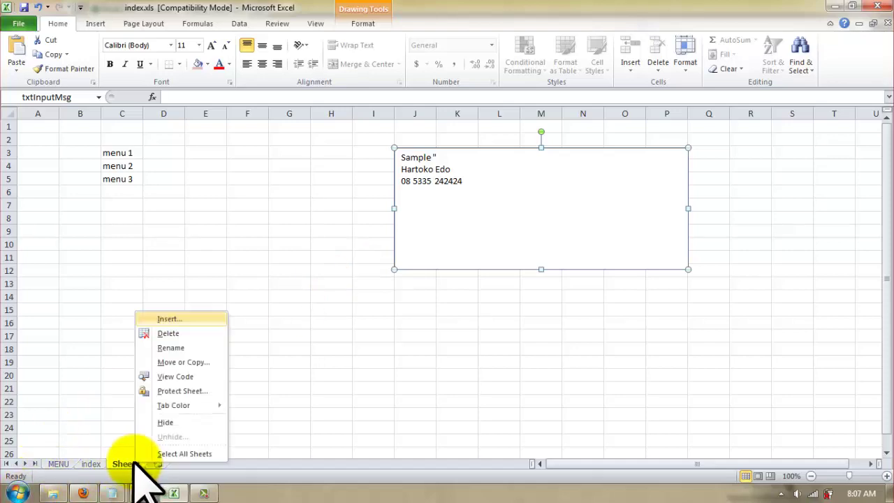
left_click(178, 377)
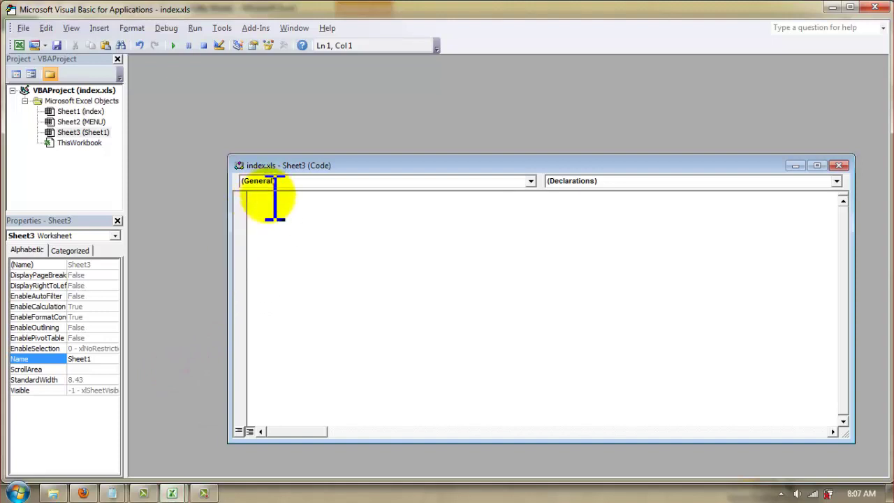
key("ctrl+v")
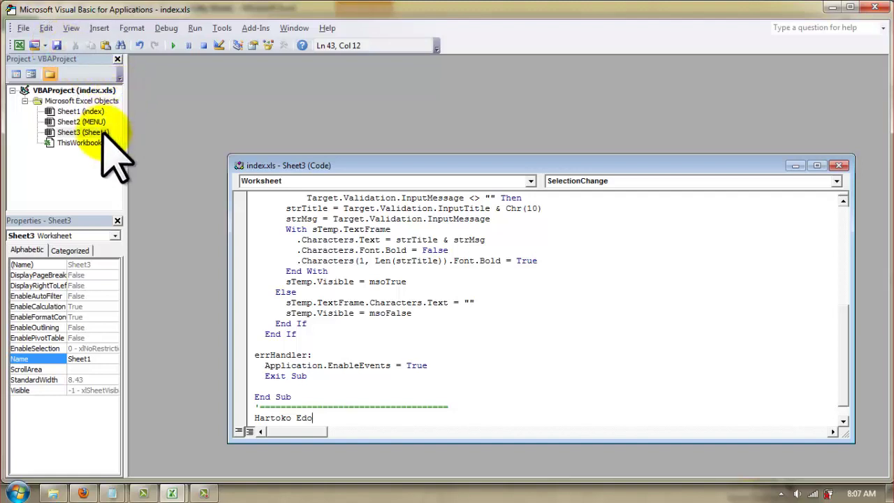
left_click(24, 28)
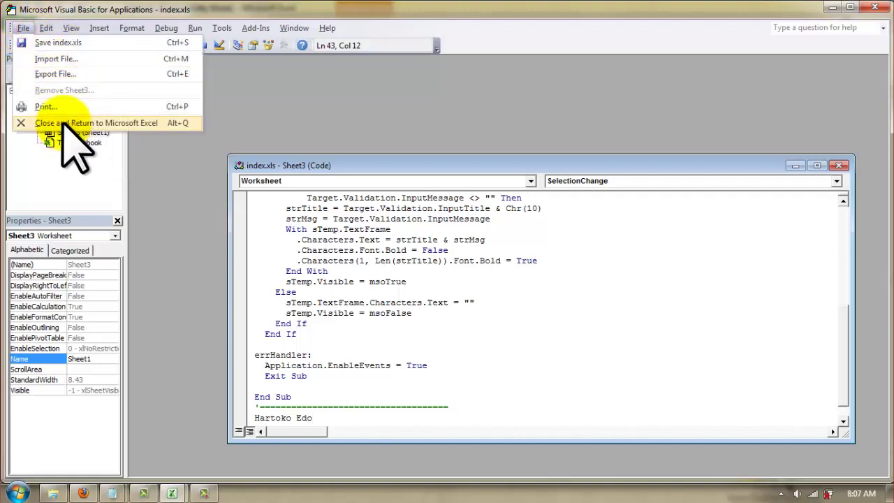
left_click(79, 122)
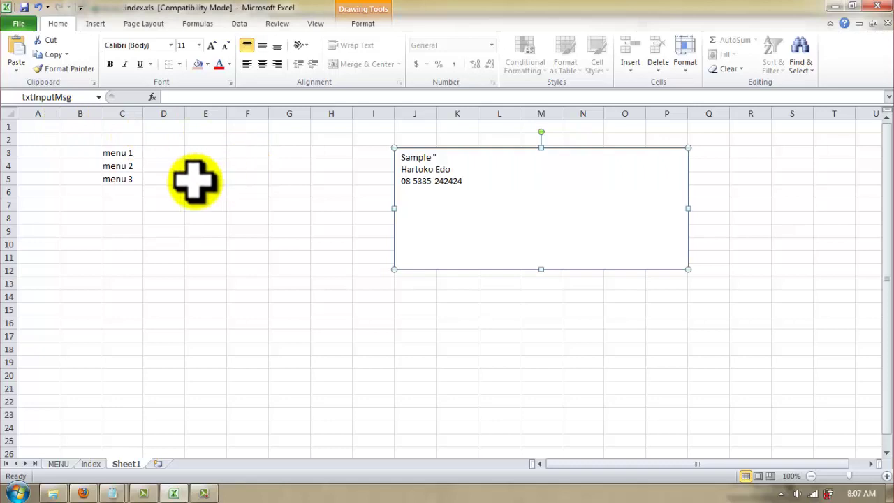
Leave the text box, test the macro on the menu 2 cell, then reselect C3
key("Delete")
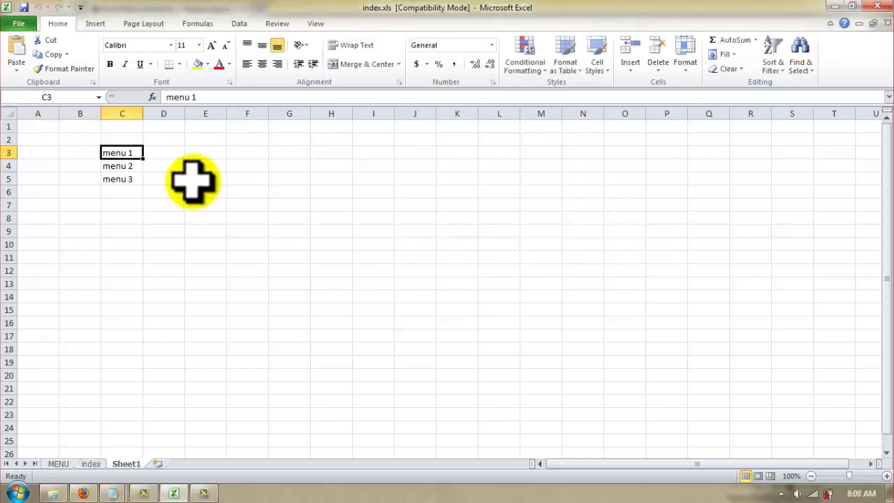
left_click(123, 165)
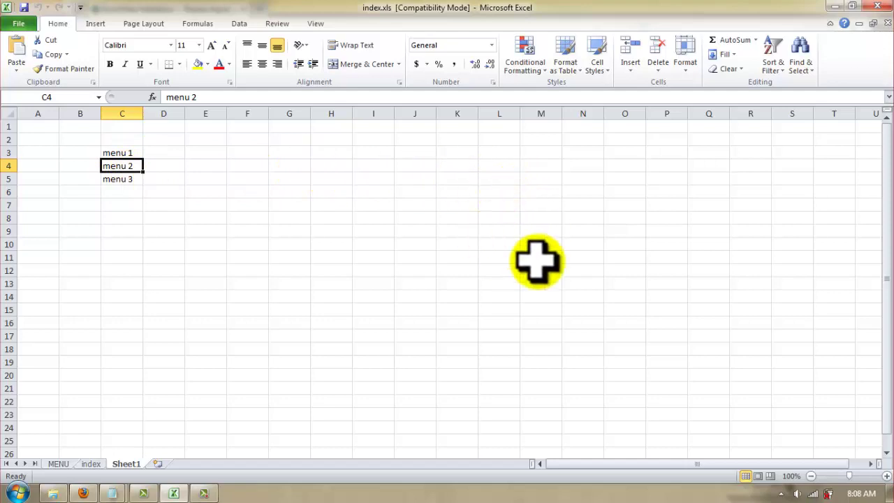
left_click(115, 152)
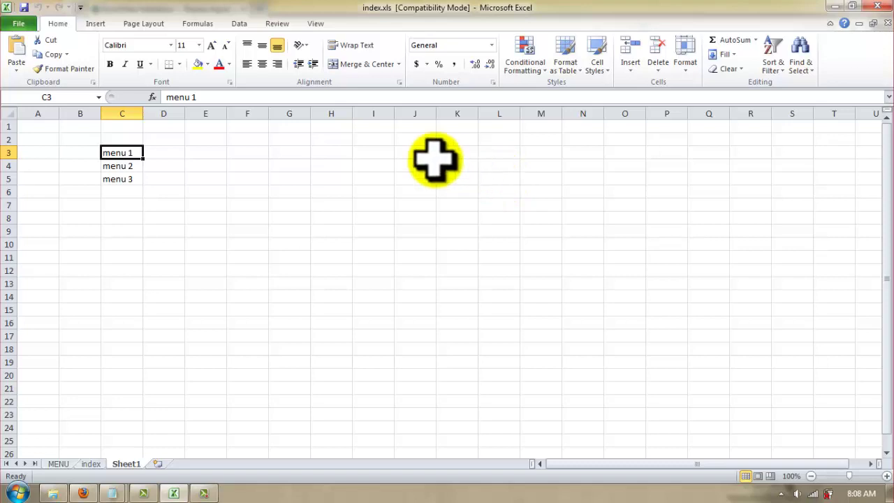
Restrict C3 to decimals between 0 and 500 with an input message titled Alamat
left_click(236, 23)
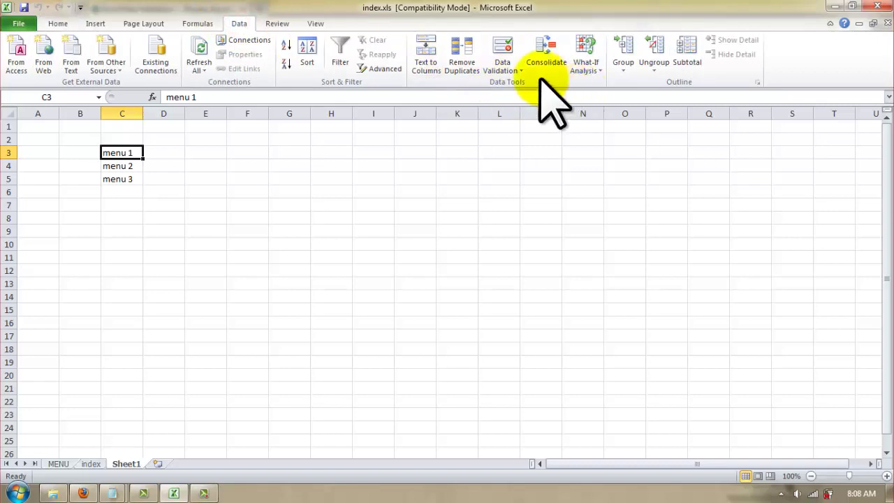
left_click(514, 72)
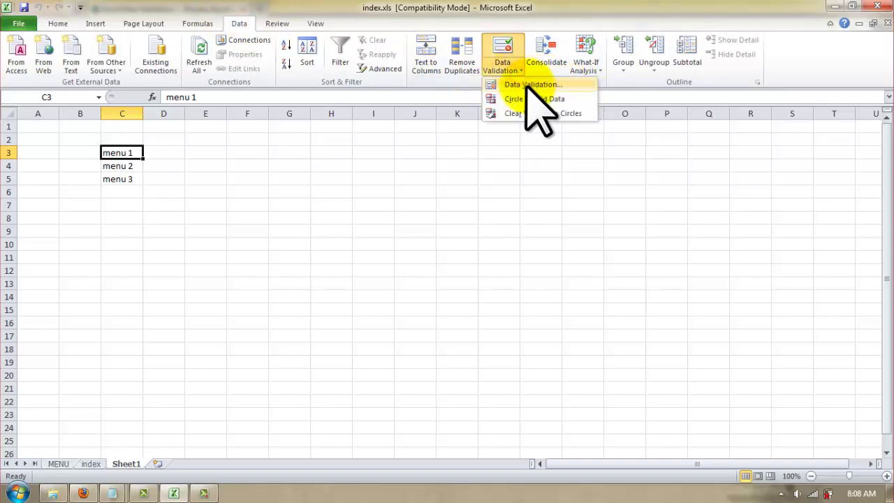
left_click(531, 85)
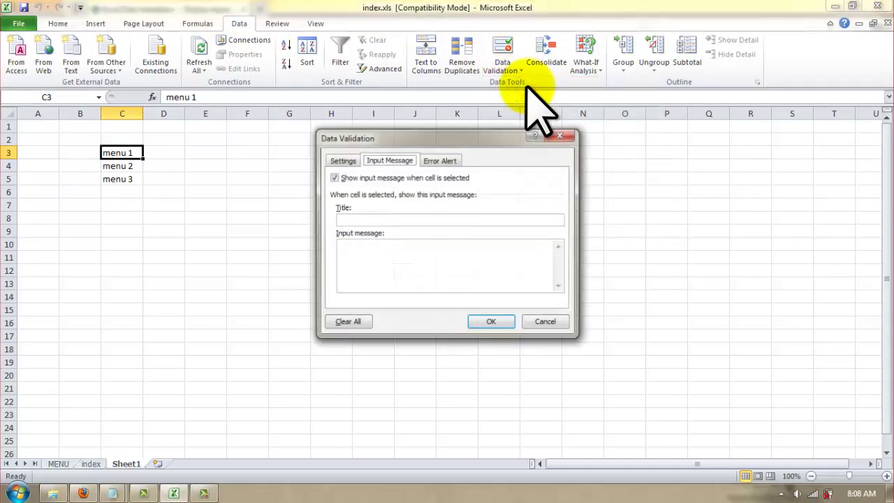
left_click(341, 160)
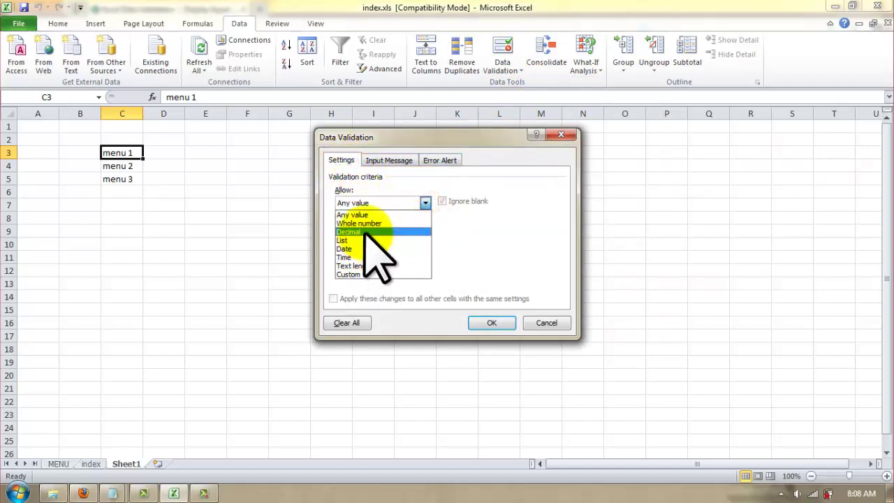
left_click(353, 232)
left_click(363, 256)
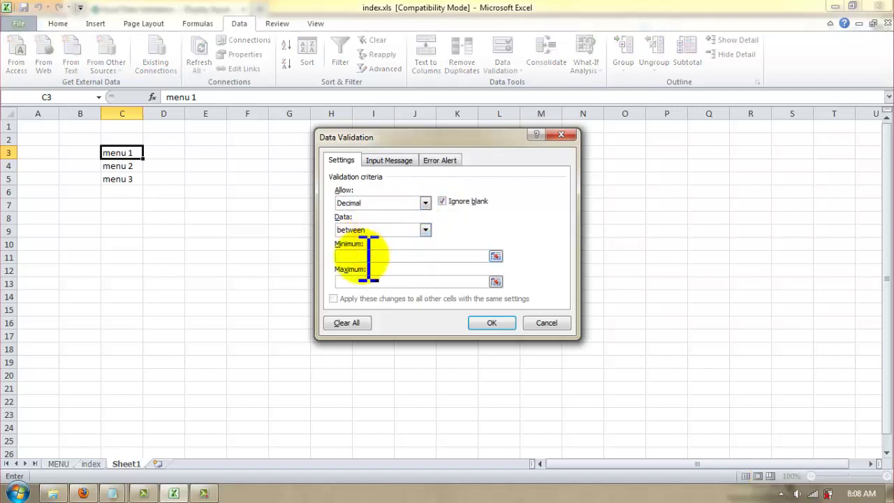
type("0")
type("500")
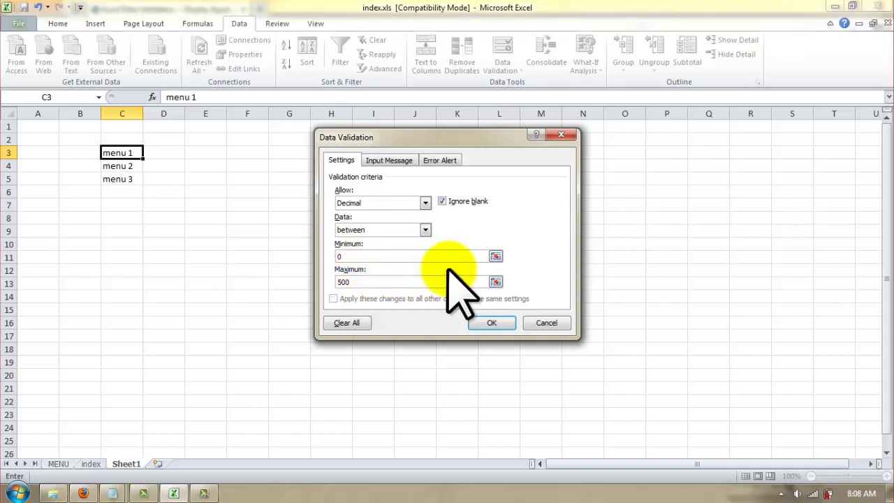
left_click(391, 162)
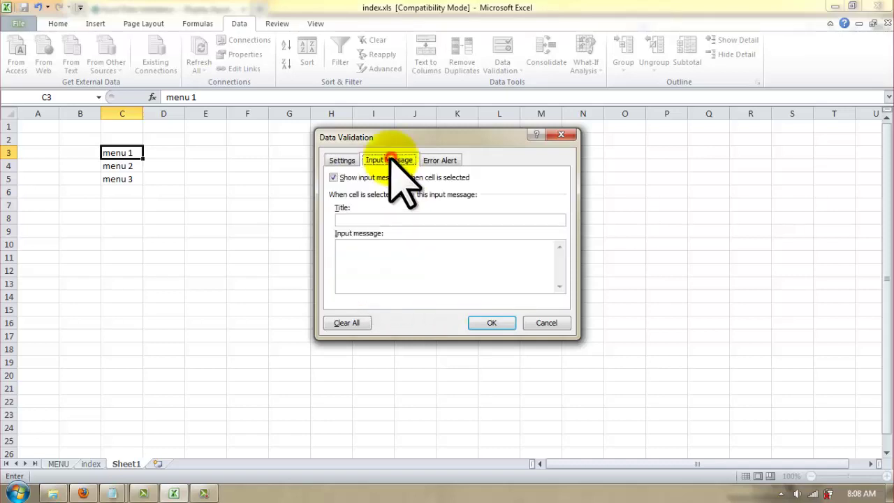
left_click(361, 220)
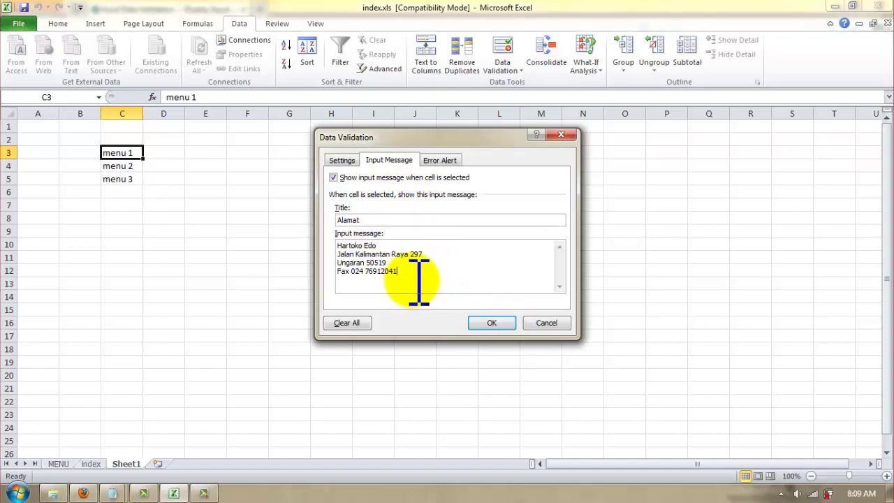
left_click(491, 321)
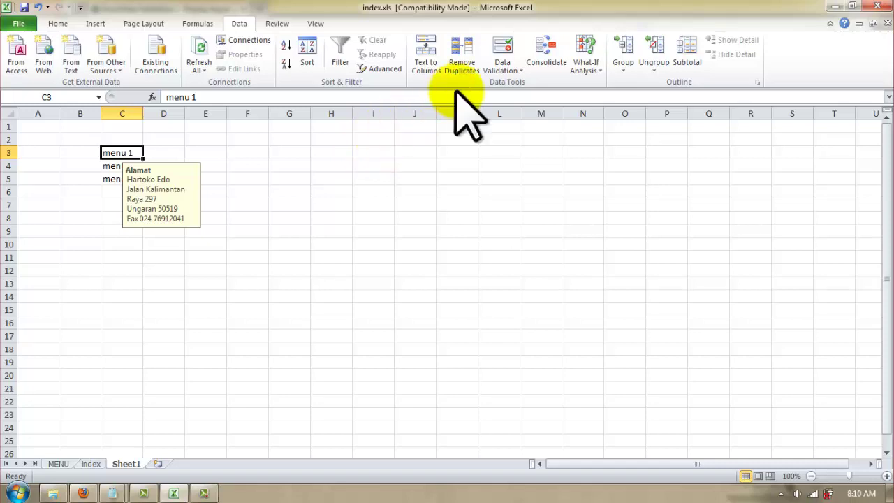
Uncheck 'Show input message when cell is selected' in C3's Data Validation settings
left_click(520, 70)
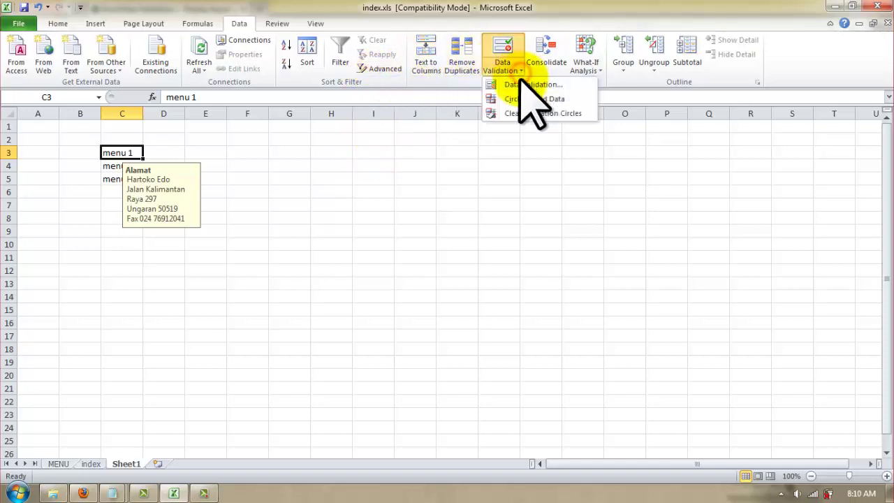
left_click(521, 85)
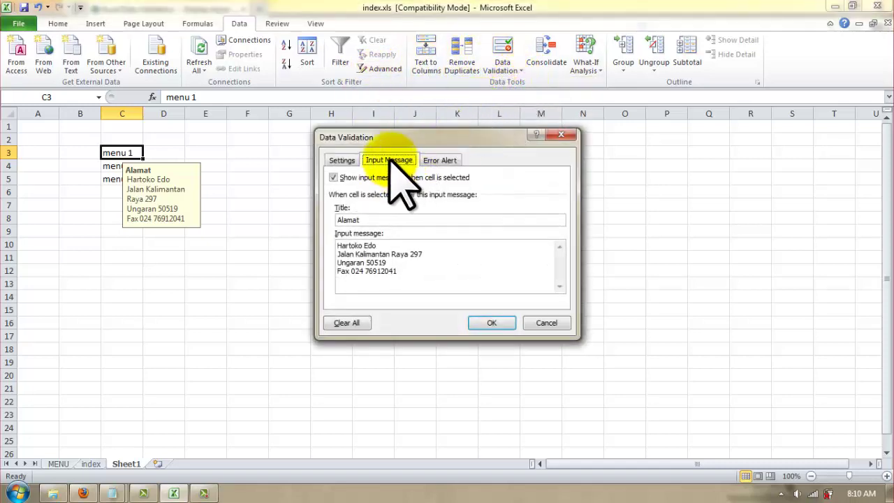
left_click(334, 178)
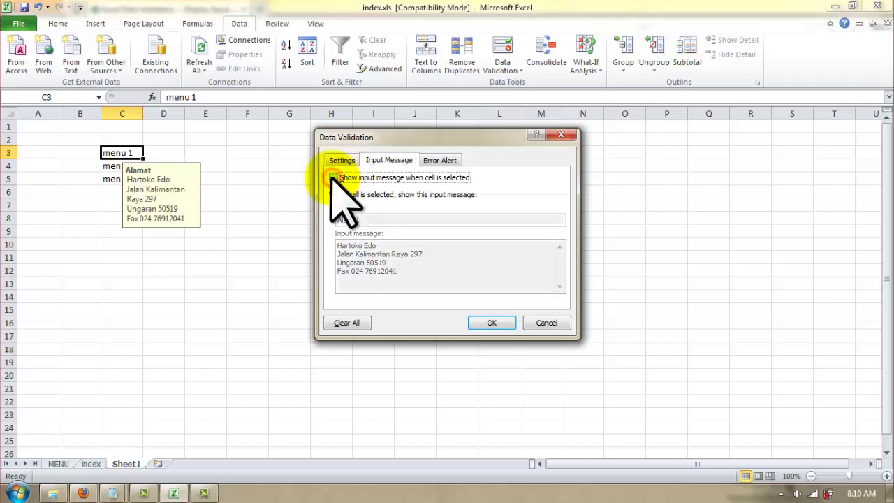
left_click(491, 323)
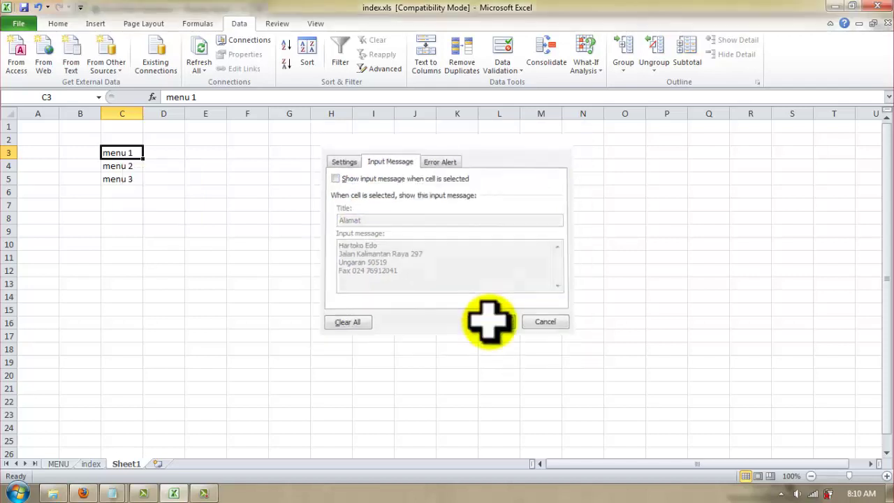
left_click(119, 167)
left_click(121, 152)
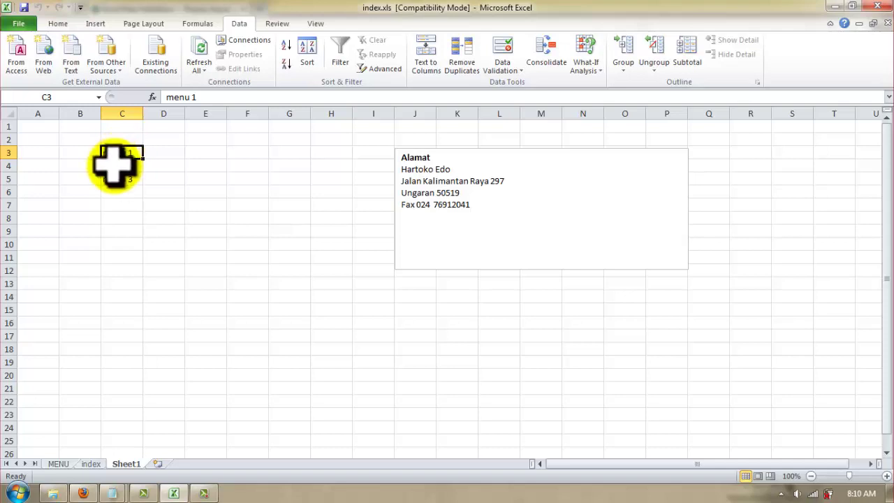
left_click(113, 165)
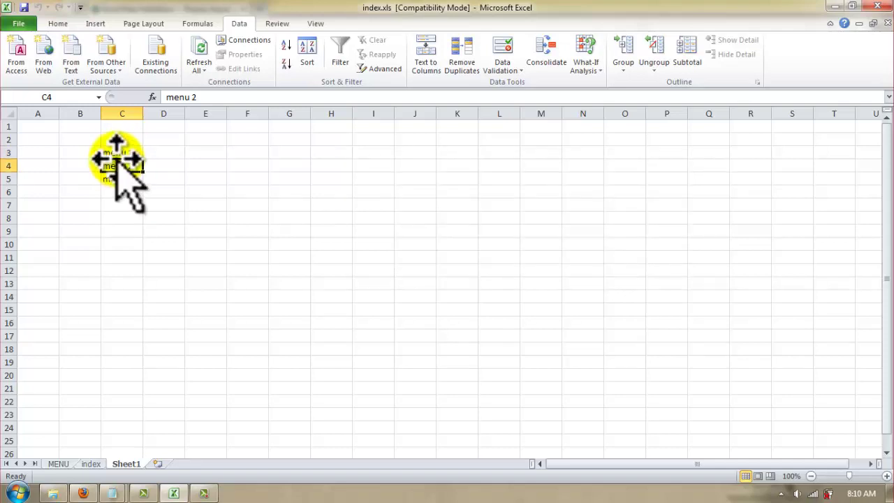
left_click(116, 150)
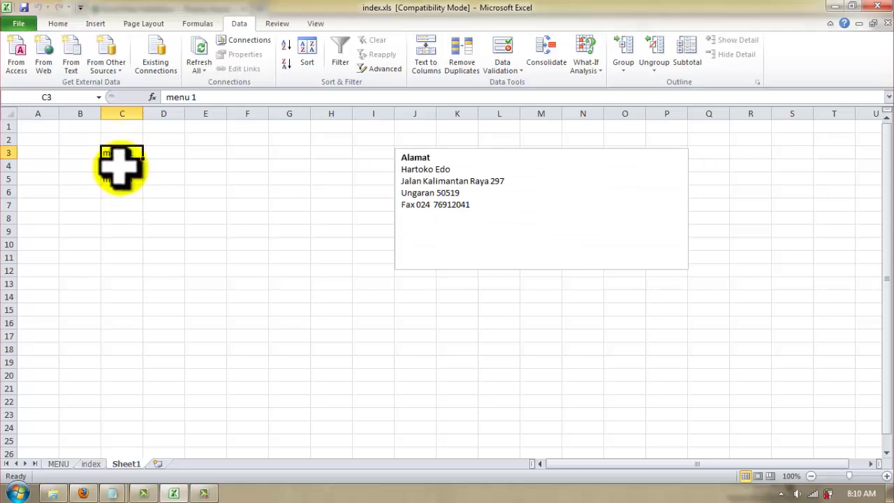
left_click(120, 166)
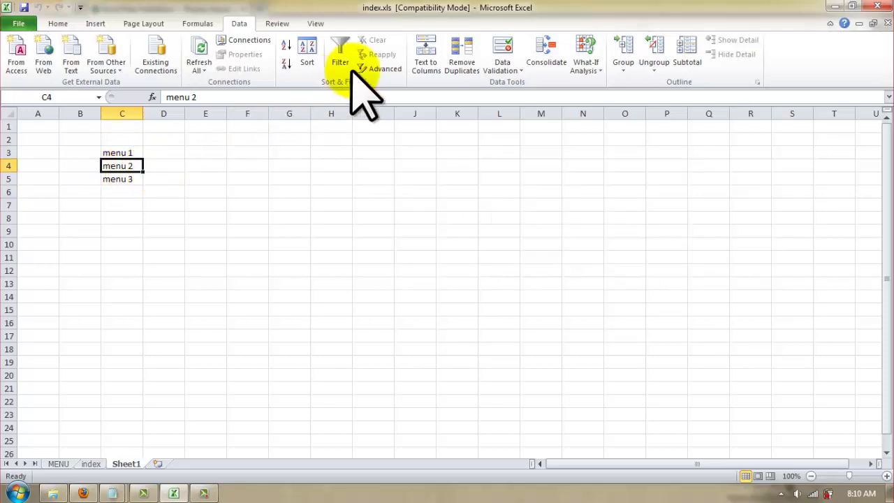
Restrict the menu 2 cell C4 to decimal values between 0 and 500
left_click(515, 72)
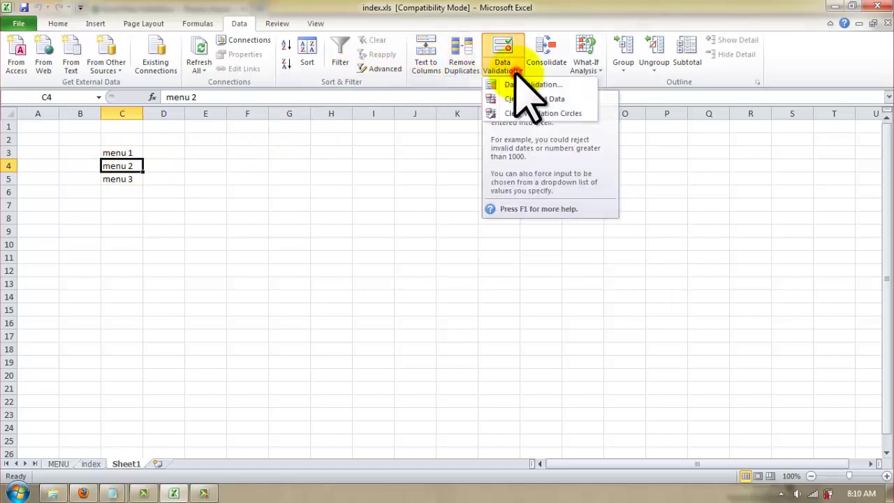
left_click(510, 84)
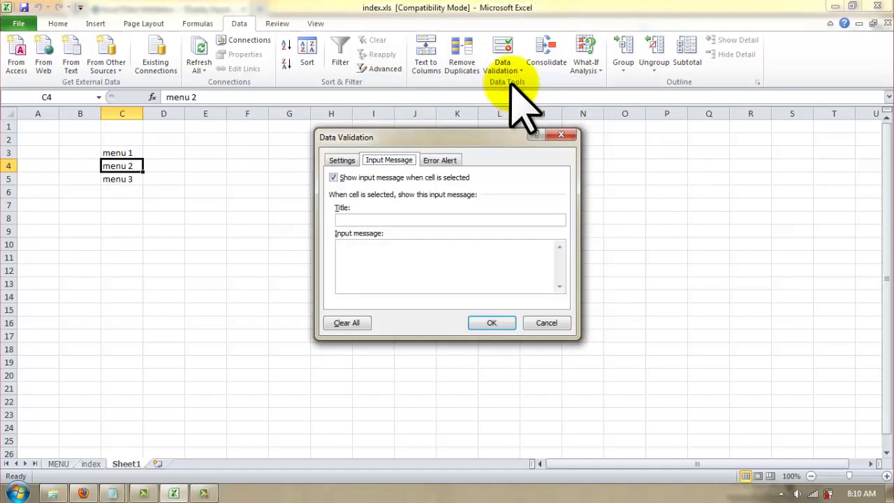
left_click(342, 161)
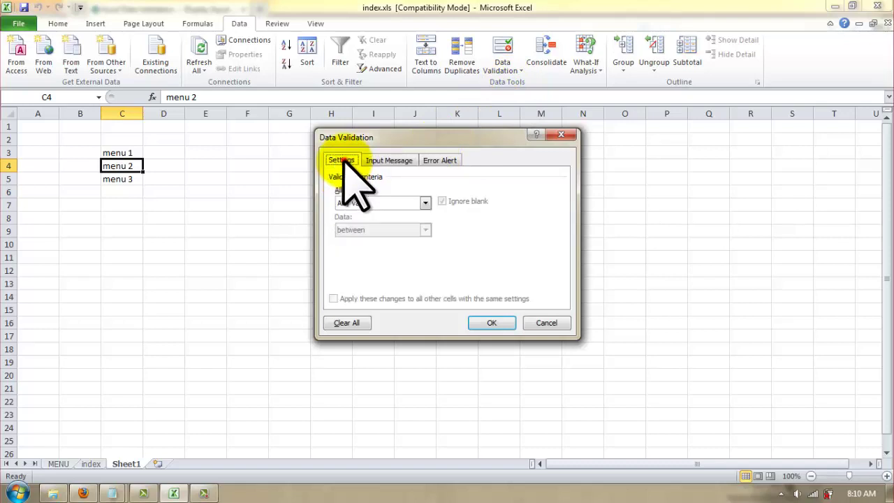
left_click(425, 203)
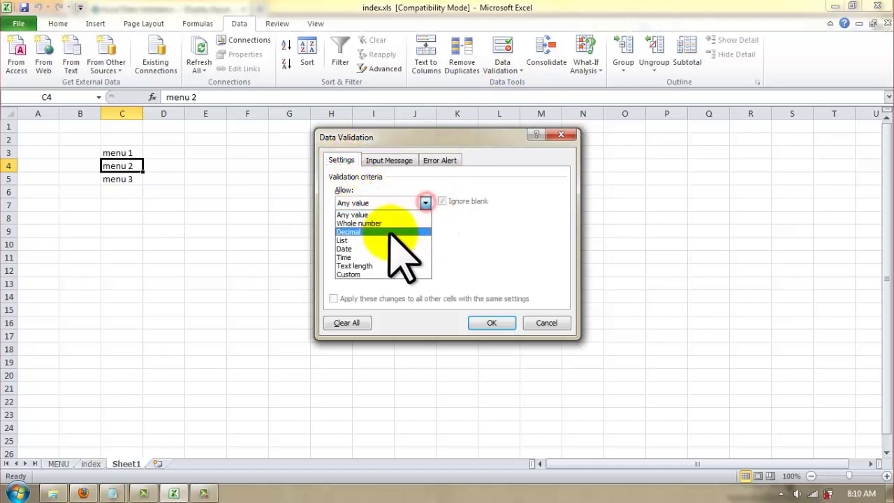
left_click(383, 232)
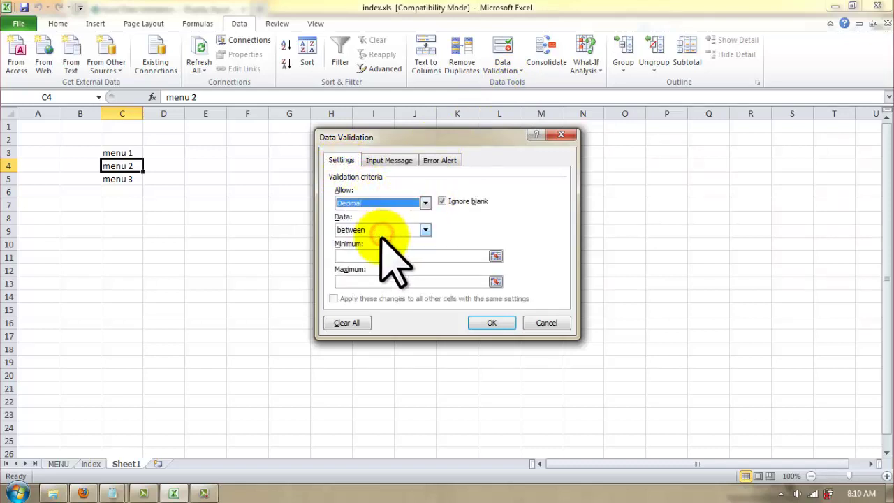
left_click(381, 255)
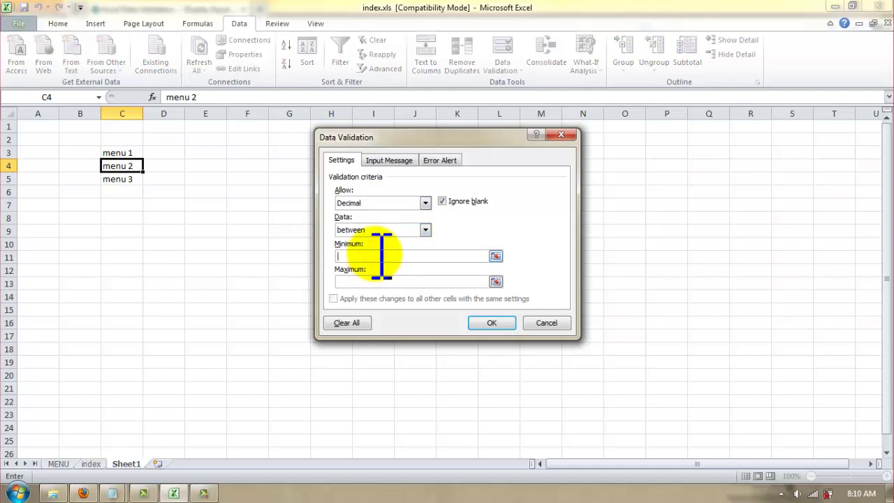
type("0")
left_click(370, 281)
type("500")
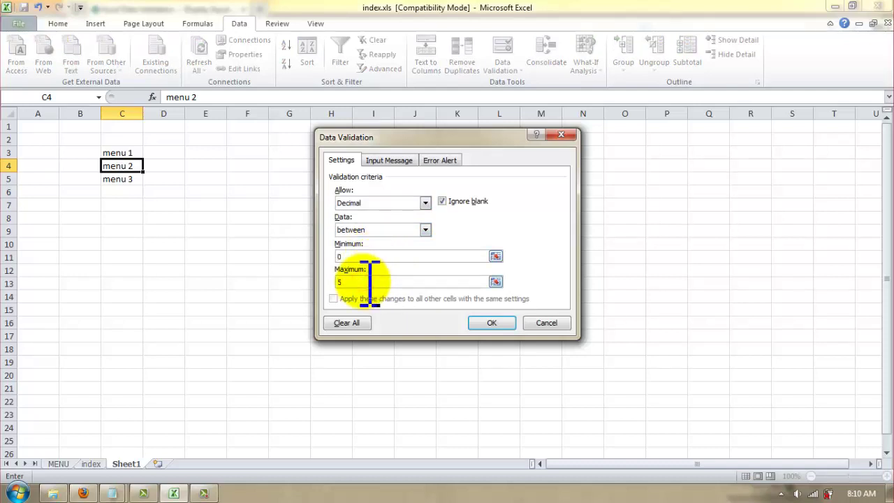
Give C4 an 'Itenerary :' input message listing Hari 1–3, with message display switched off
left_click(389, 160)
left_click(362, 220)
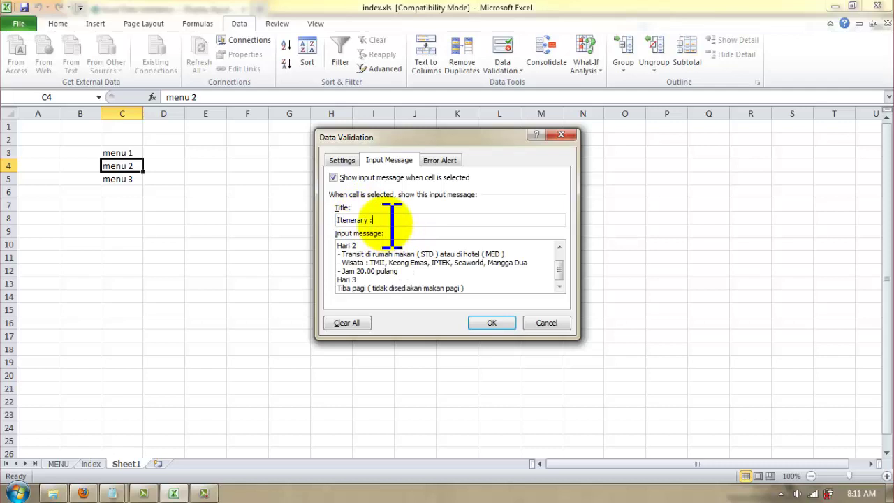
left_click(357, 254)
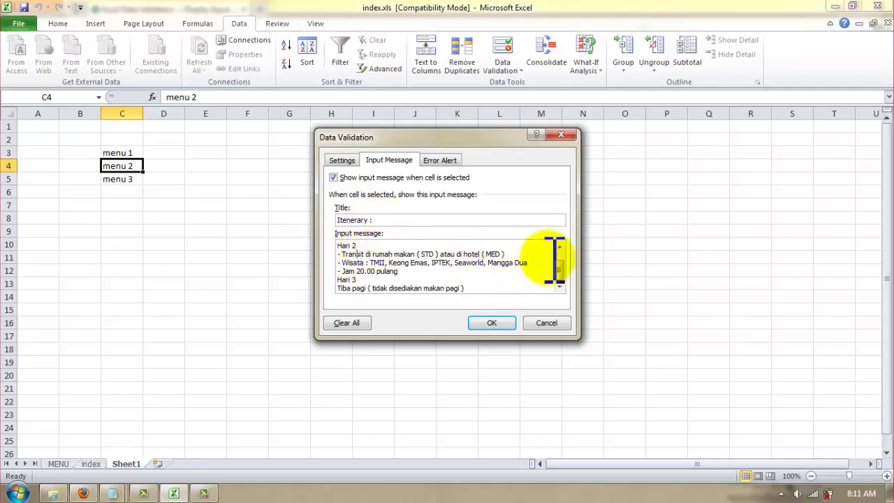
scroll(562, 275, "up", 1)
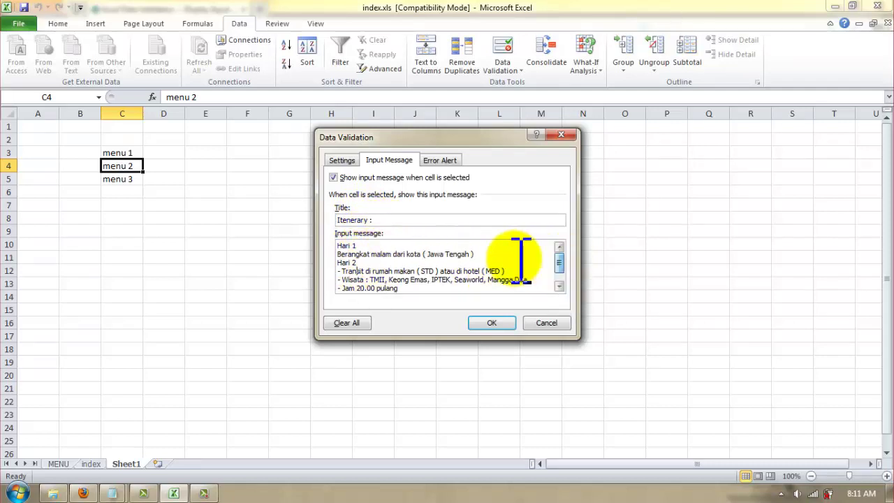
left_click(391, 255)
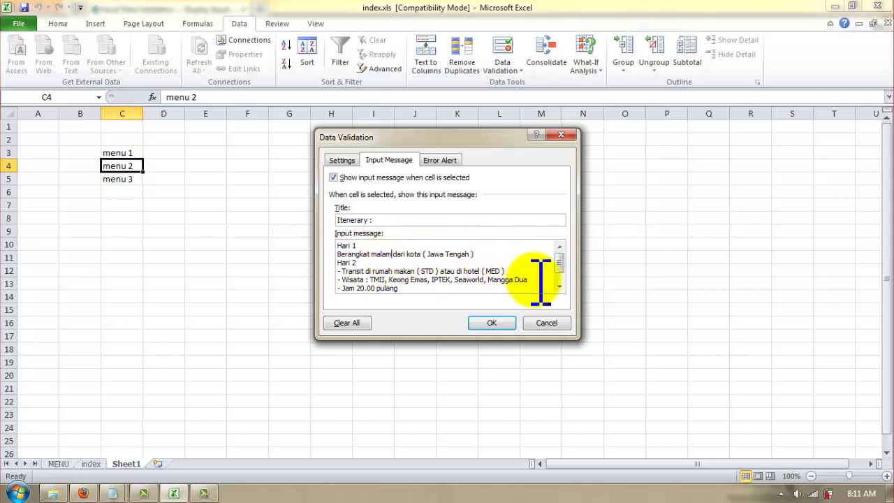
scroll(559, 280, "down", 2)
scroll(559, 279, "down", 1)
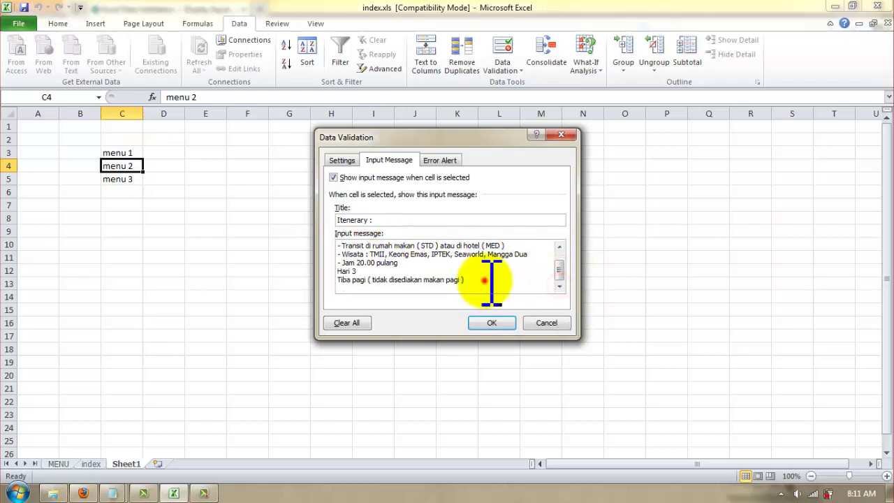
left_click(333, 178)
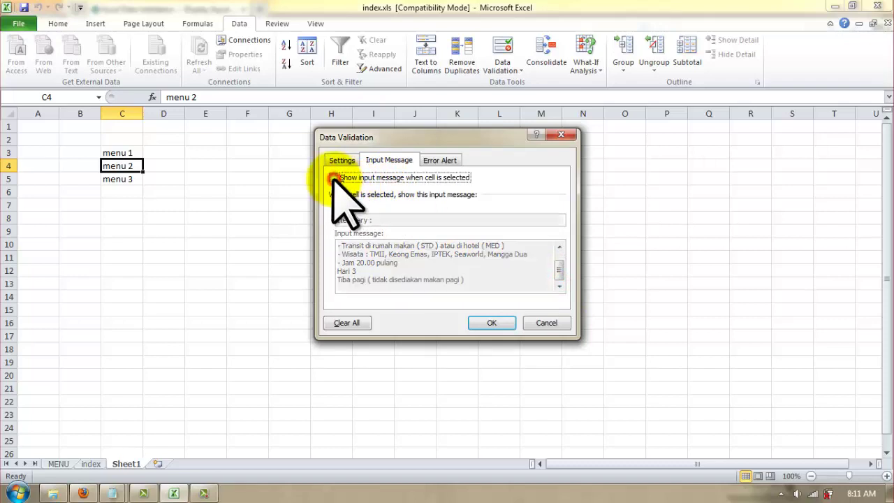
left_click(498, 324)
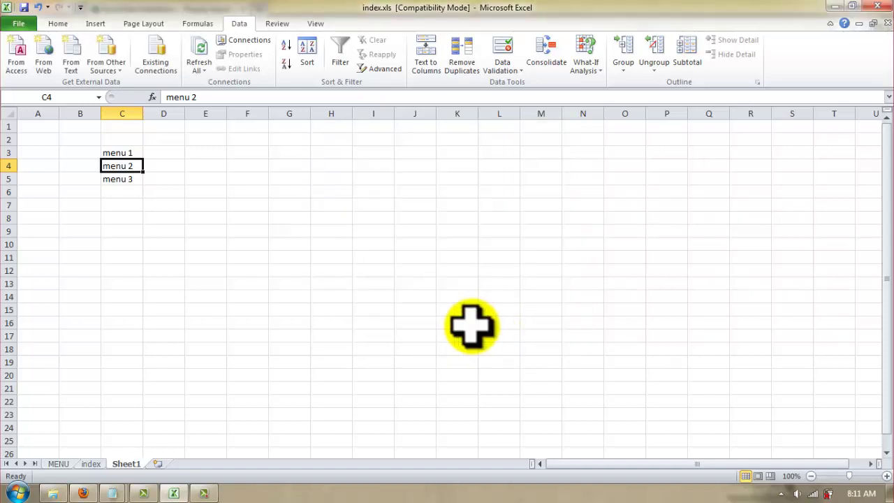
left_click(122, 152)
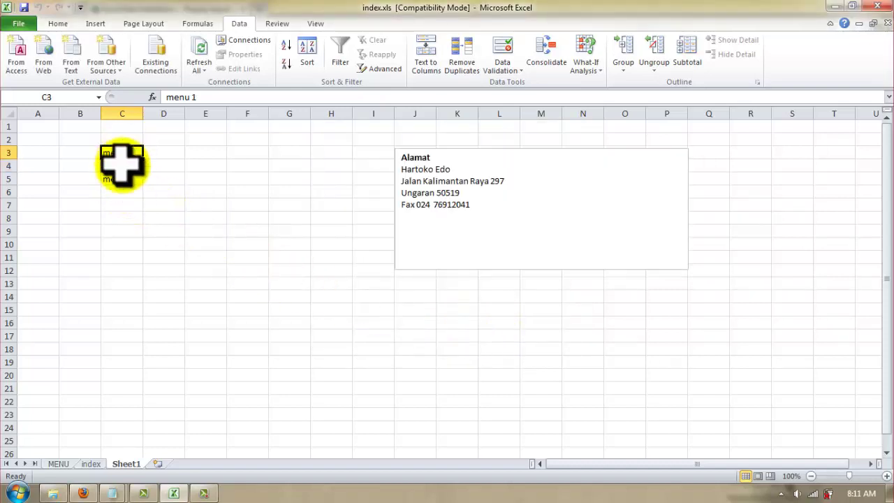
left_click(122, 165)
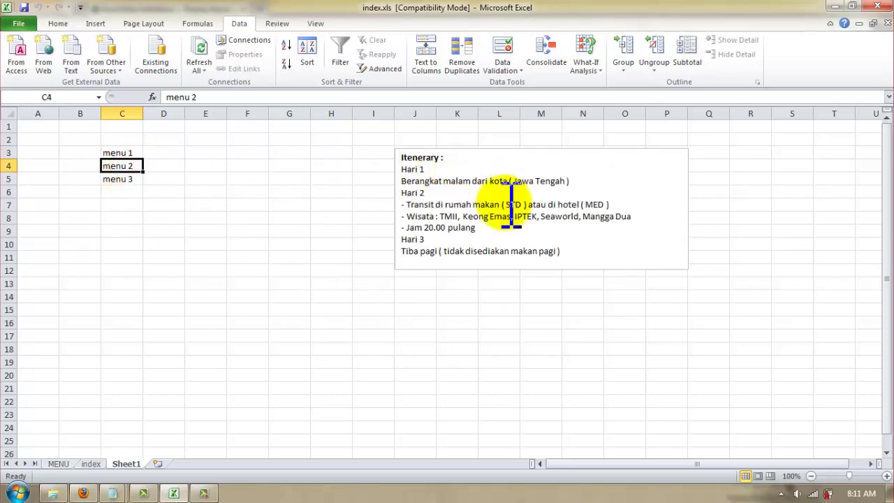